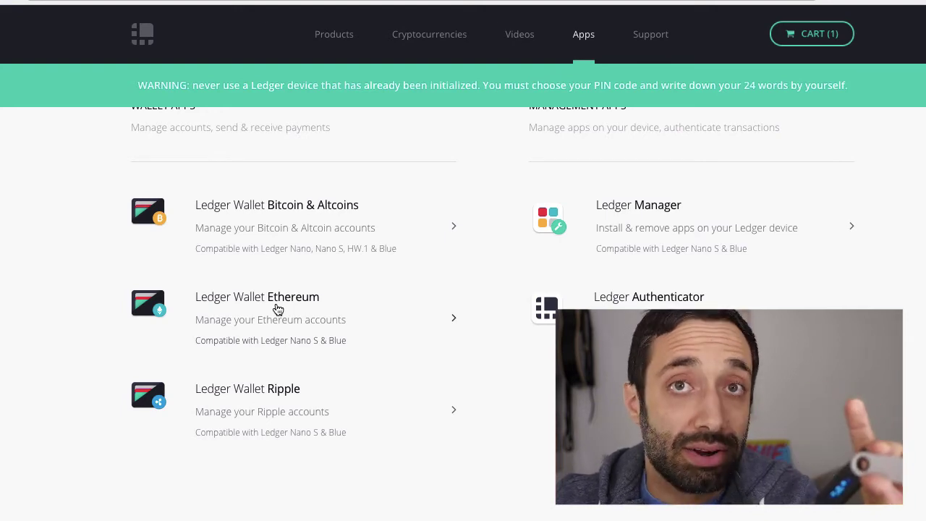
Step: Open the Ledger Wallet Ethereum app page and scroll down to its Get the app section
click(278, 310)
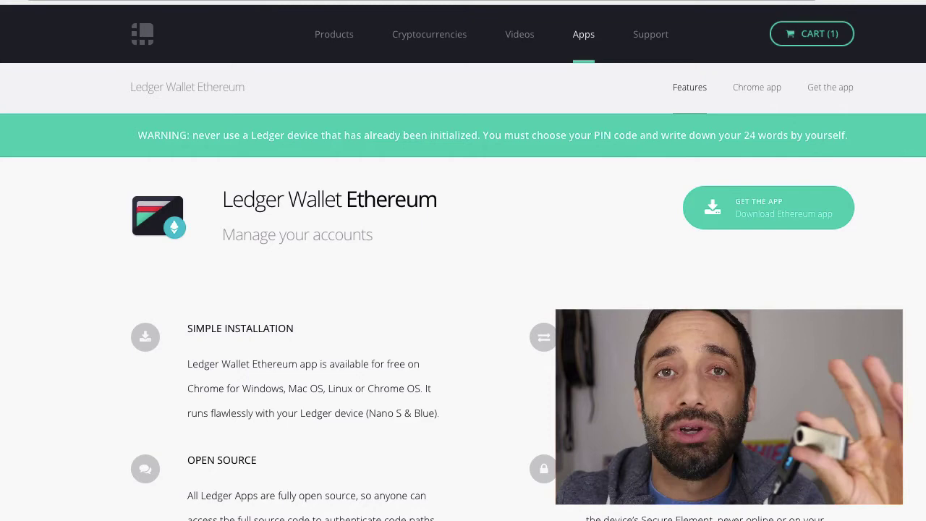
scroll(494, 263, down, 5)
scroll(495, 262, down, 2)
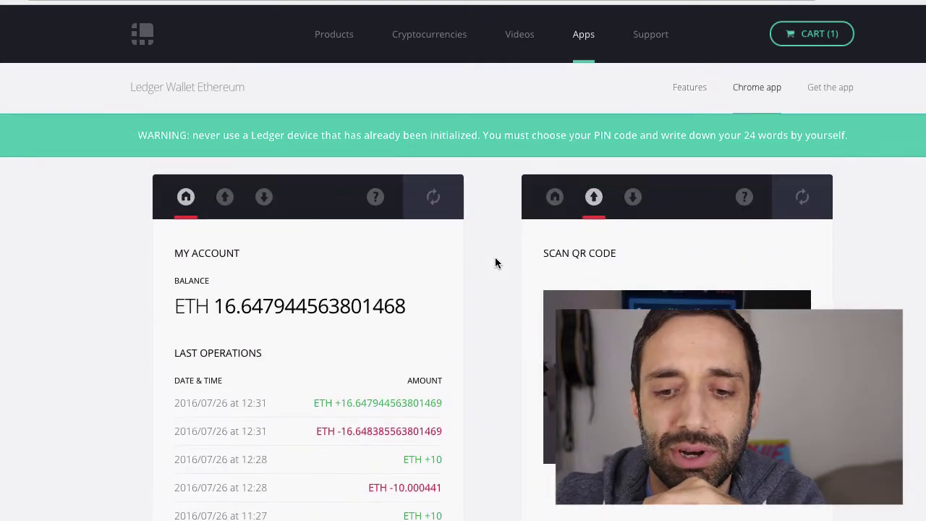
scroll(364, 321, down, 8)
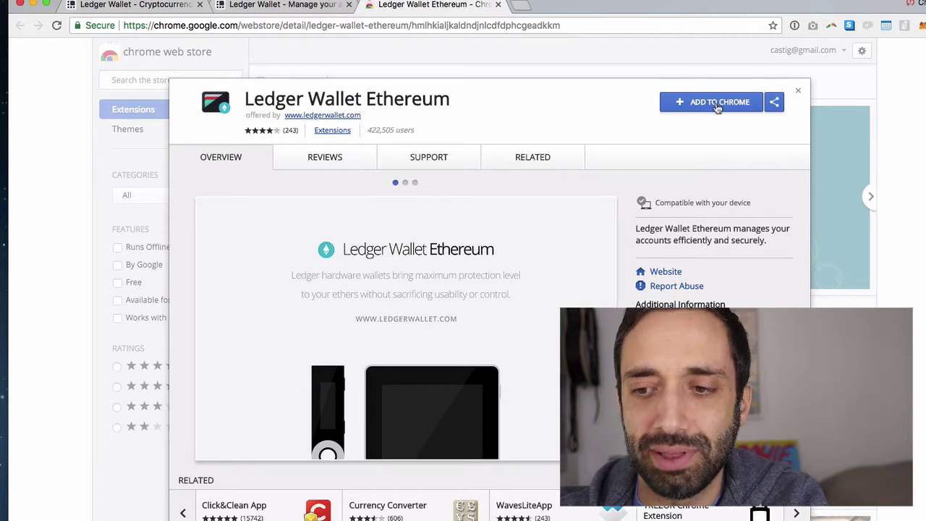
Step: Add the Ledger Wallet Ethereum app to Chrome from its Web Store listing and confirm
click(718, 104)
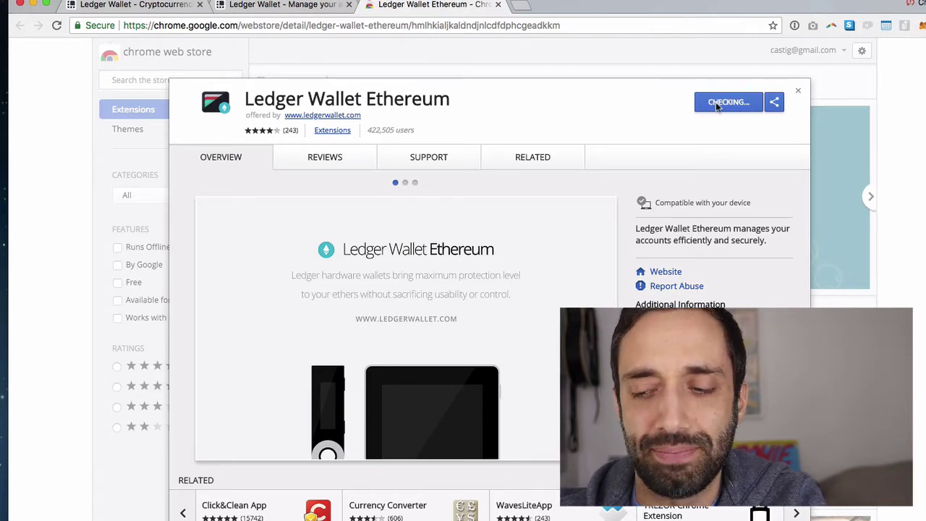
click(600, 130)
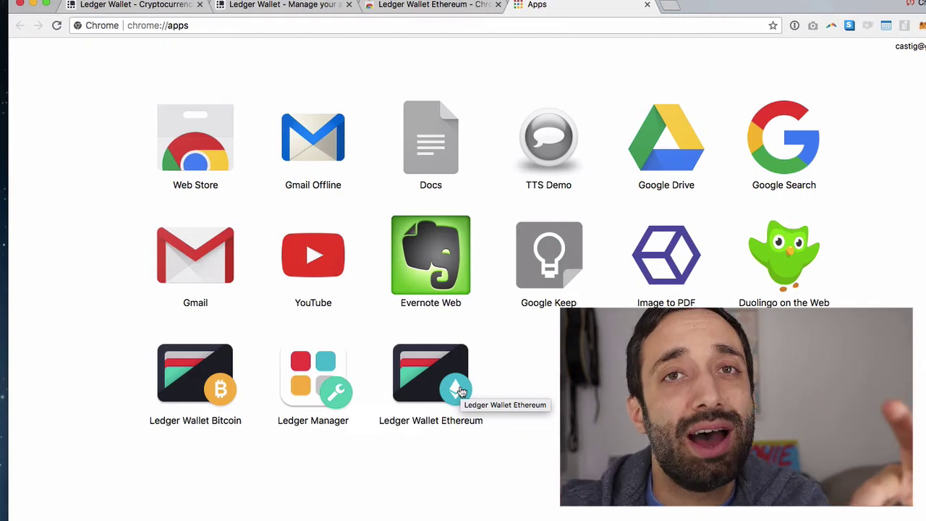
Step: Launch Ledger Wallet Ethereum from Chrome's Apps page and bring its notice window forward into view
click(460, 390)
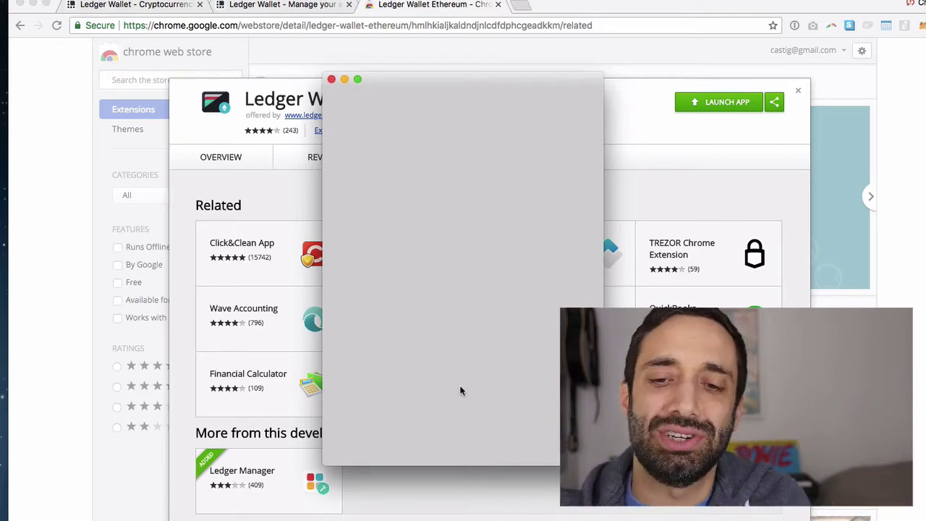
drag(559, 10, 579, 4)
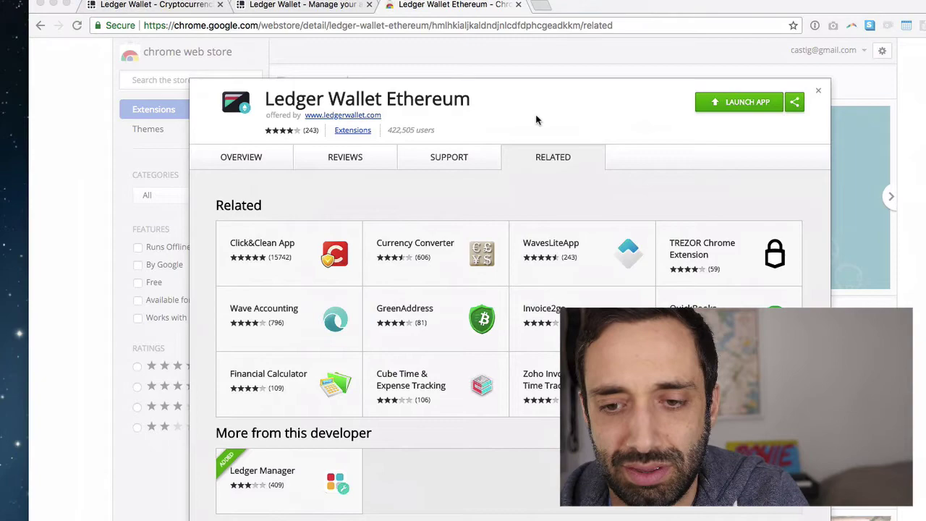
key(ctrl+Up)
click(608, 405)
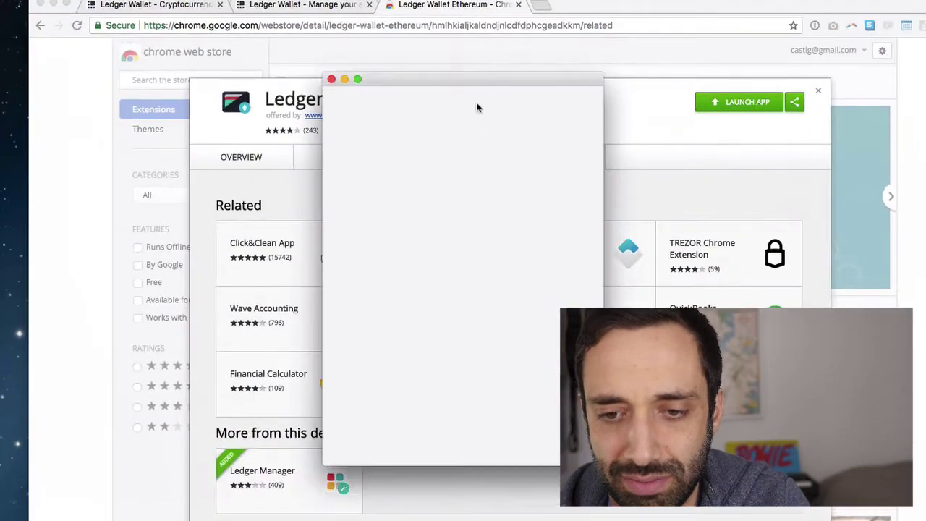
drag(486, 81, 246, 31)
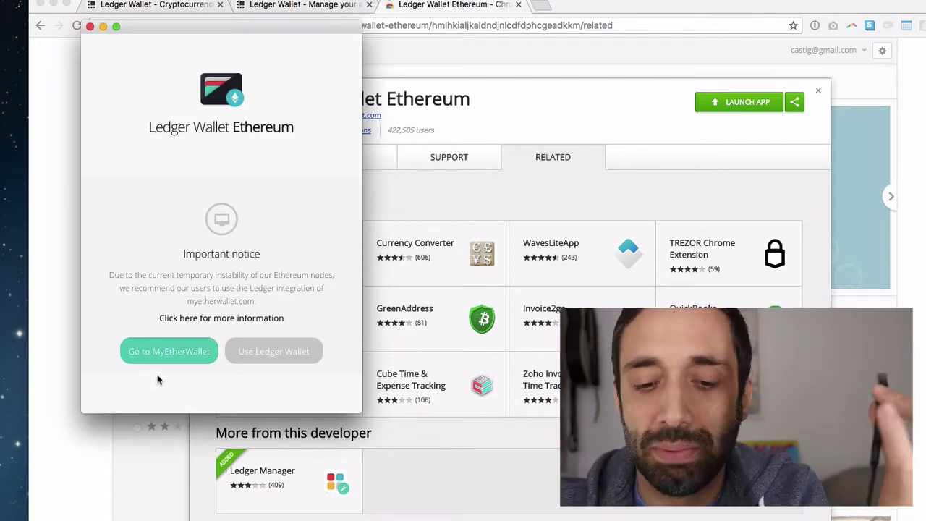
Step: Open MyEtherWallet in a new tab and fill the new-wallet password using 1Password
click(183, 351)
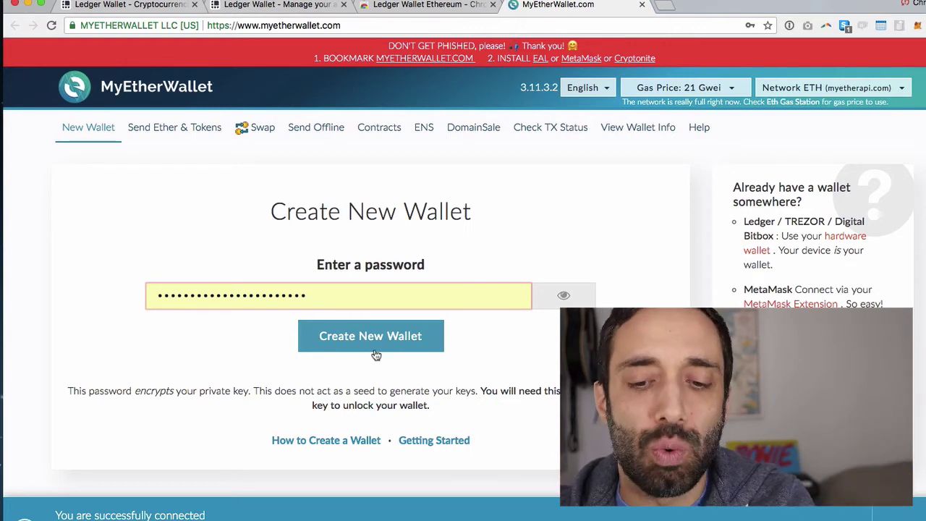
click(316, 298)
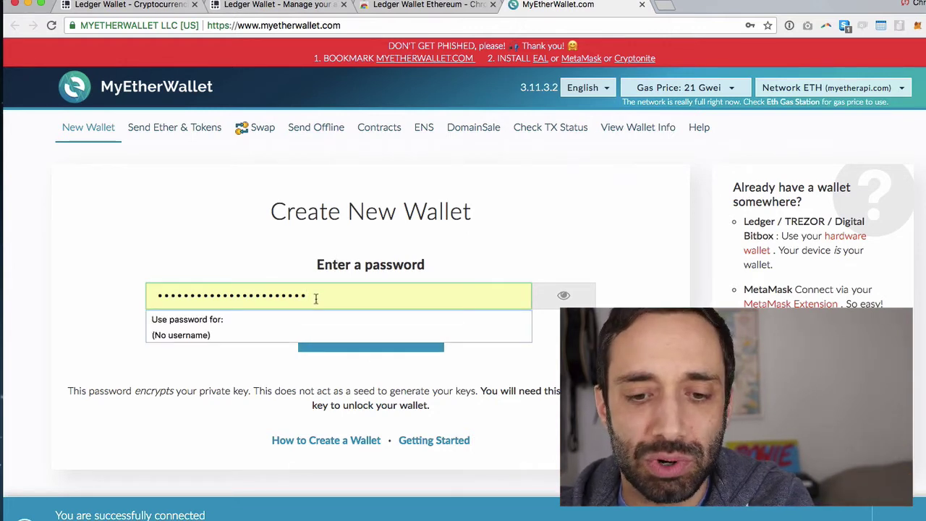
click(789, 27)
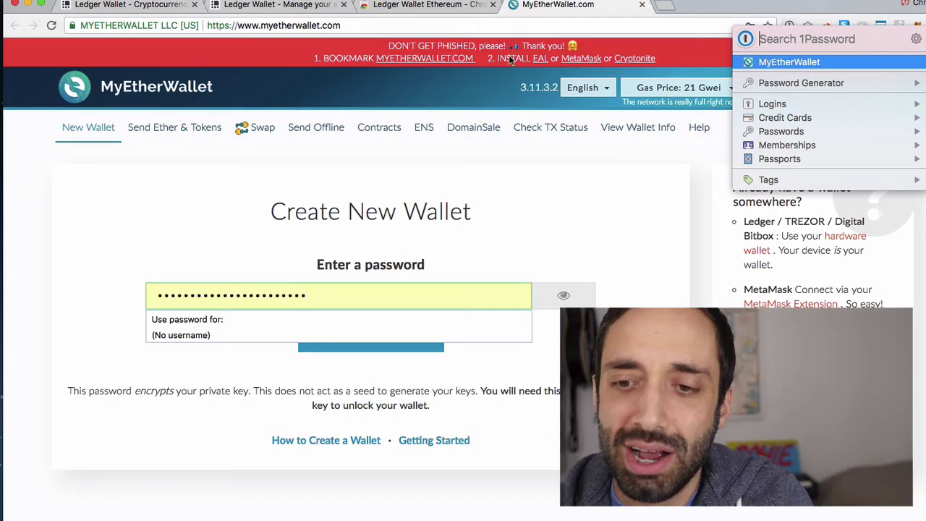
drag(699, 10, 703, 11)
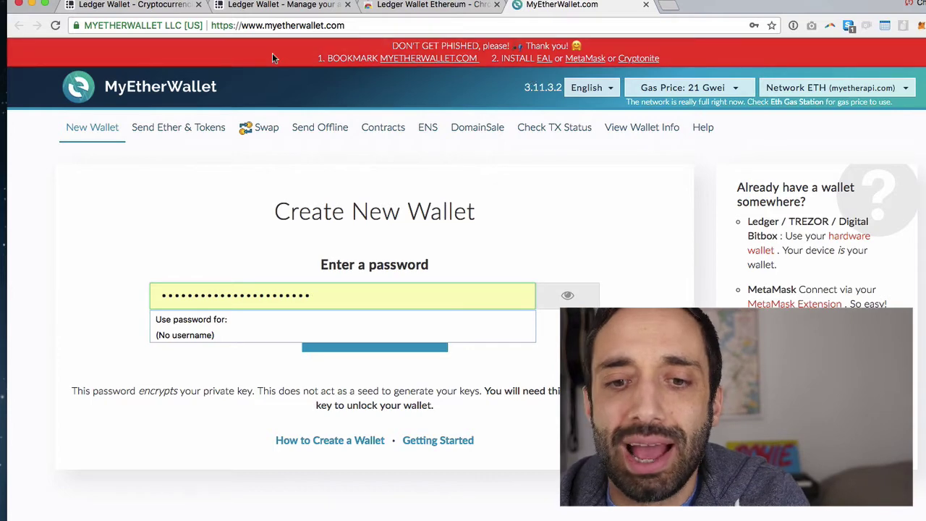
double_click(269, 29)
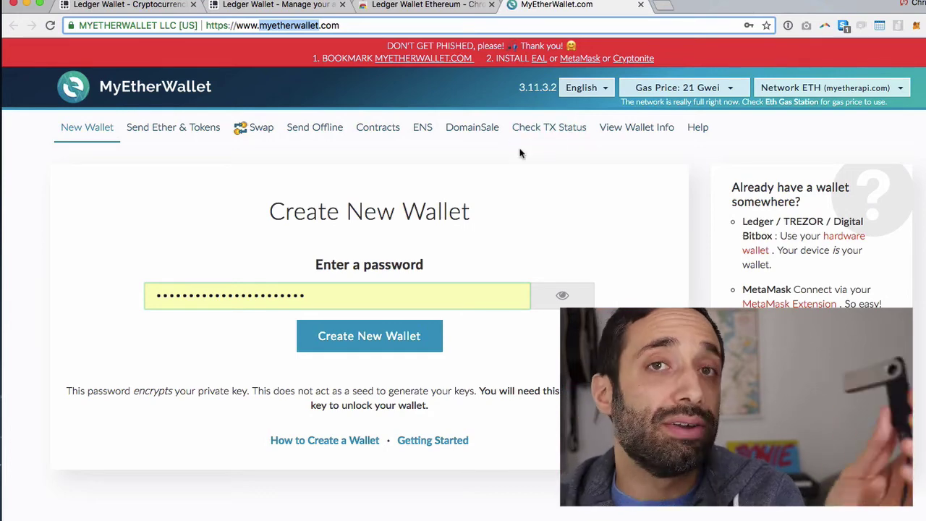
Step: Copy the 1Password generated password and paste it into a blank scratch tab
click(788, 25)
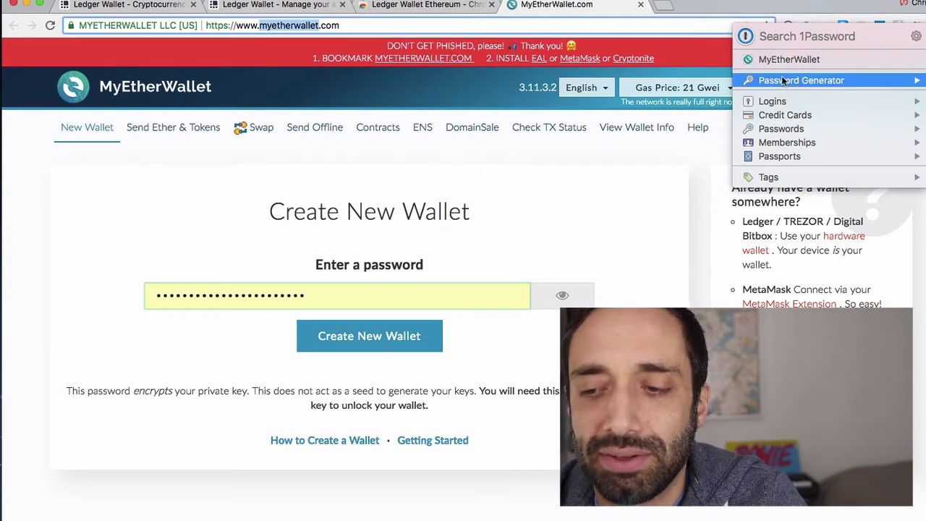
mouse_move(757, 86)
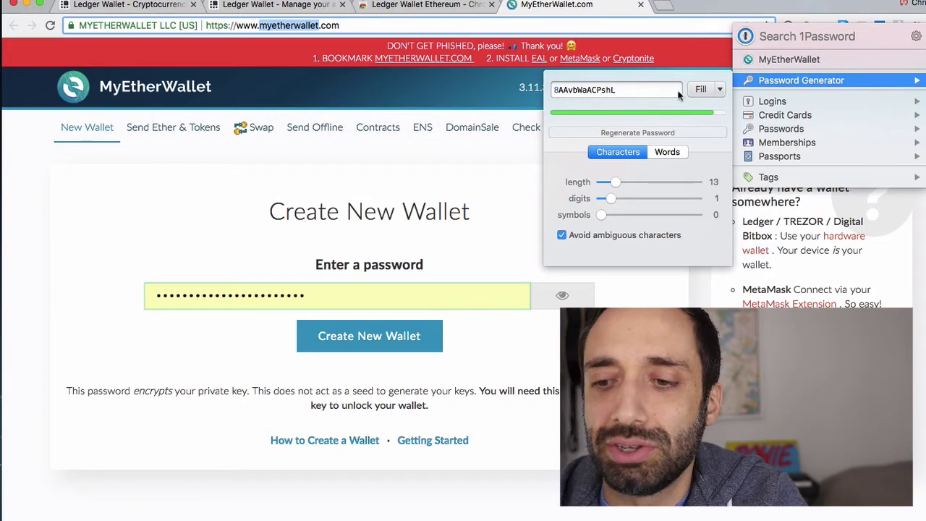
double_click(646, 87)
key(super+c)
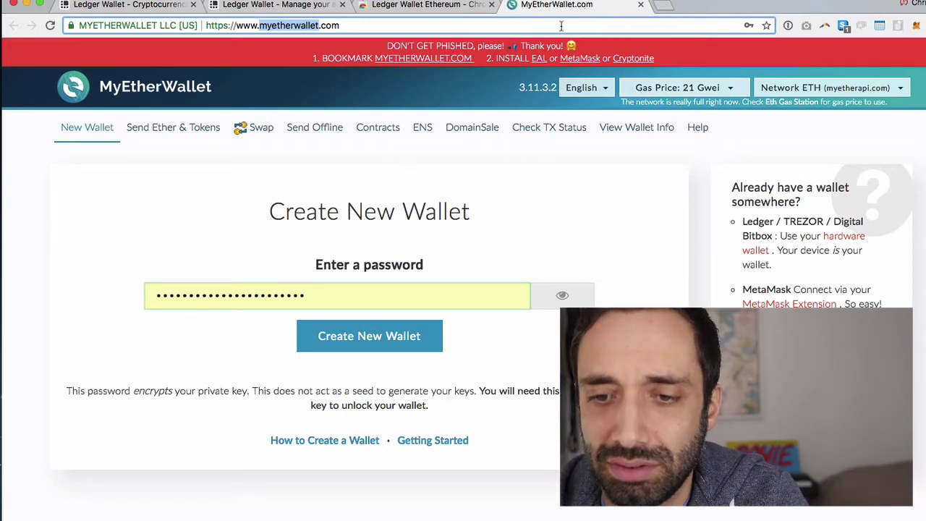
key(super+t)
key(super+v)
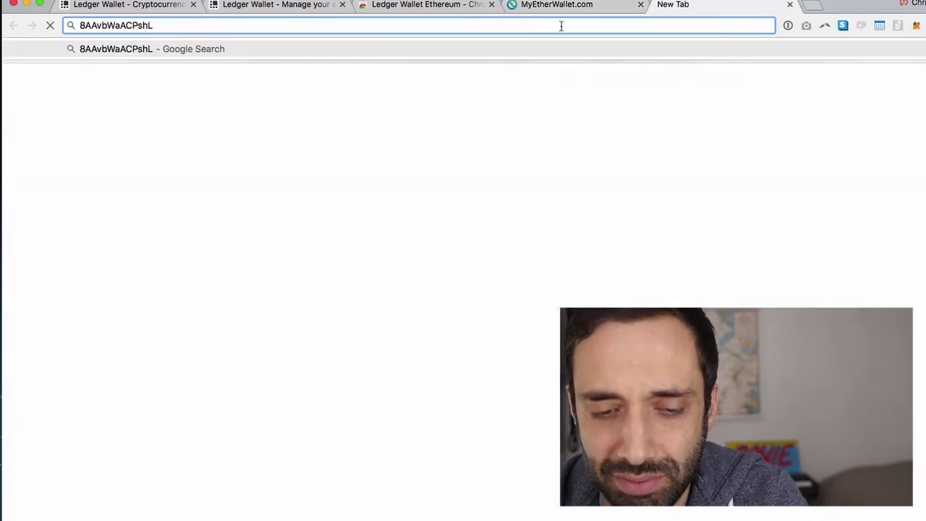
Step: Hand-edit a few characters of the password, then close the scratch tab and select the wallet's password field
click(96, 25)
key(BackSpace)
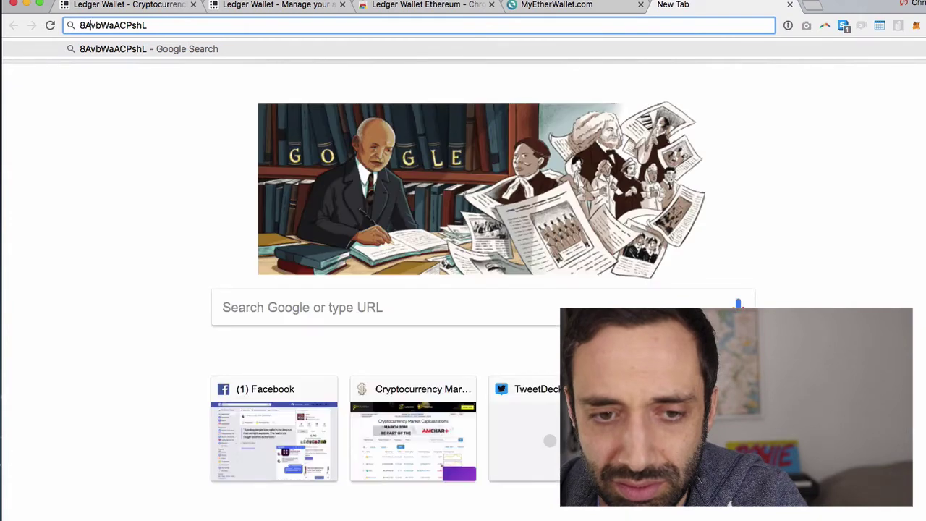
text(3)
click(100, 26)
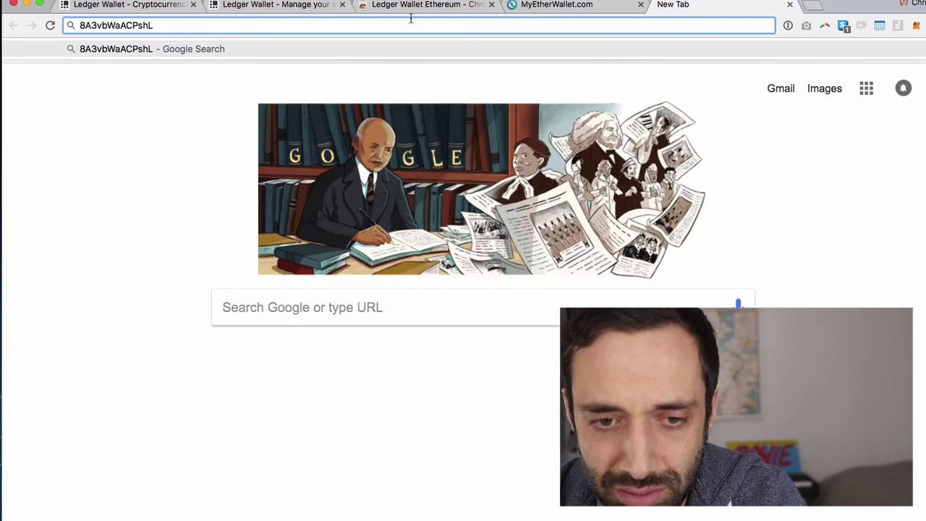
drag(141, 26, 114, 25)
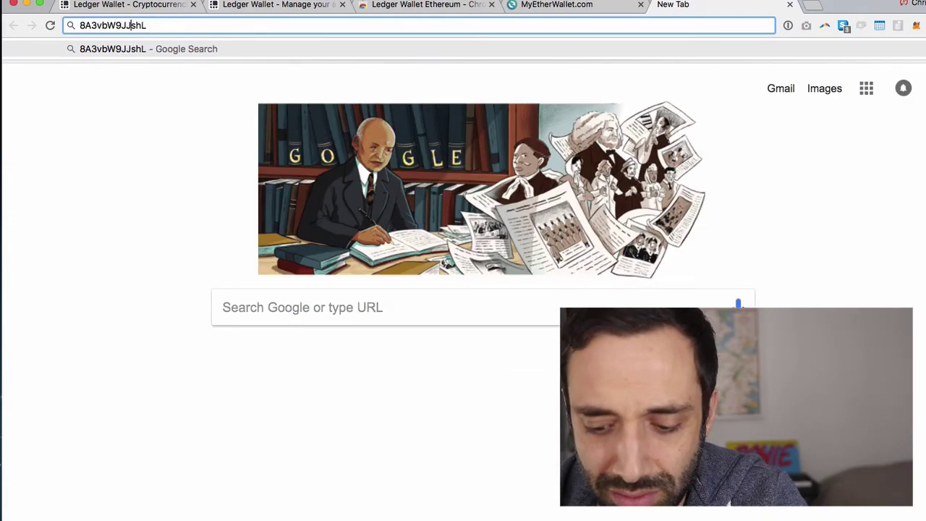
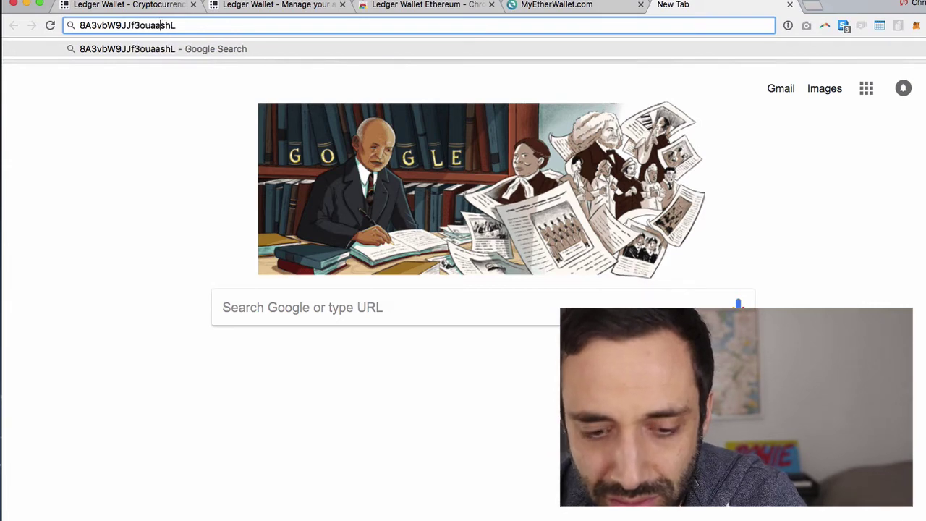
key(super+a)
key(super+w)
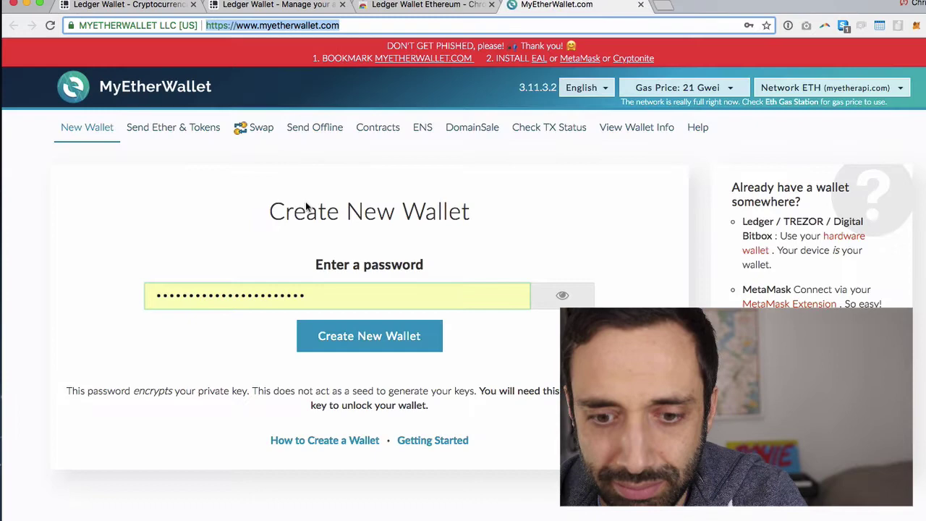
double_click(262, 296)
Step: Paste the edited password, create the wallet, and save the login as 'MyEtherWallet.com - Ledger'
key(super+v)
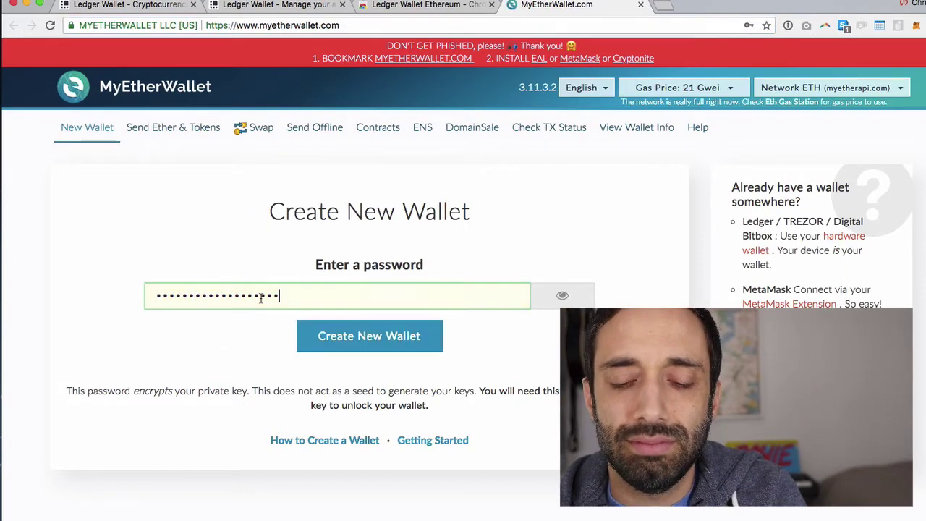
click(376, 341)
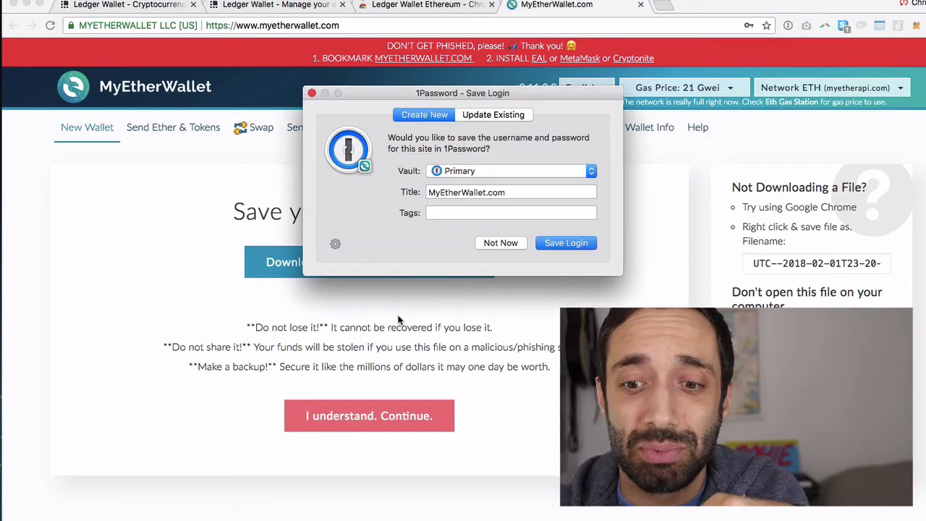
click(508, 192)
text(- )
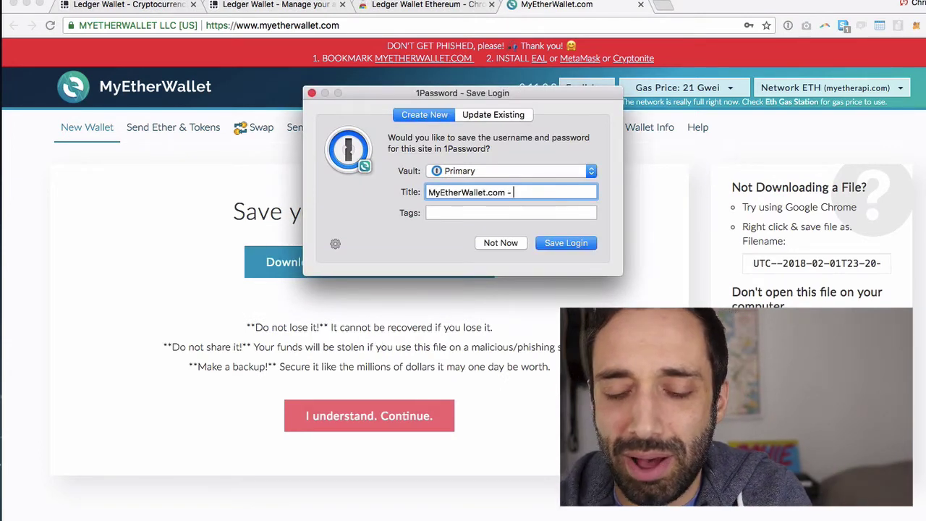
text(Ledger)
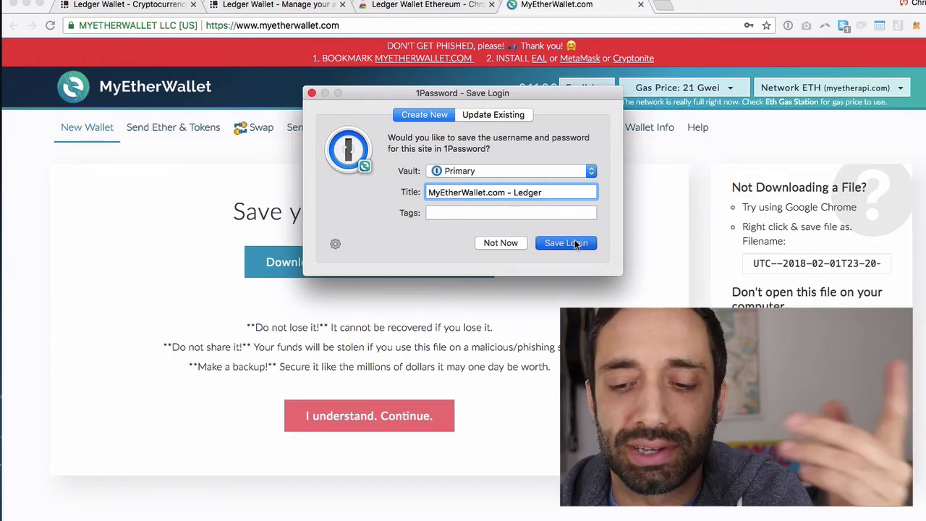
click(575, 242)
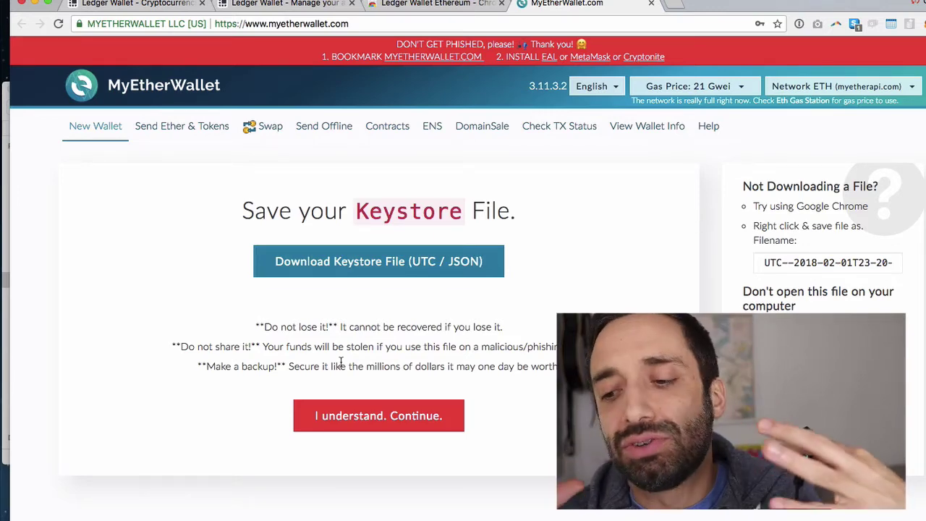
Step: Acknowledge the keystore warnings and continue past the private-key page to the unlock page
click(346, 336)
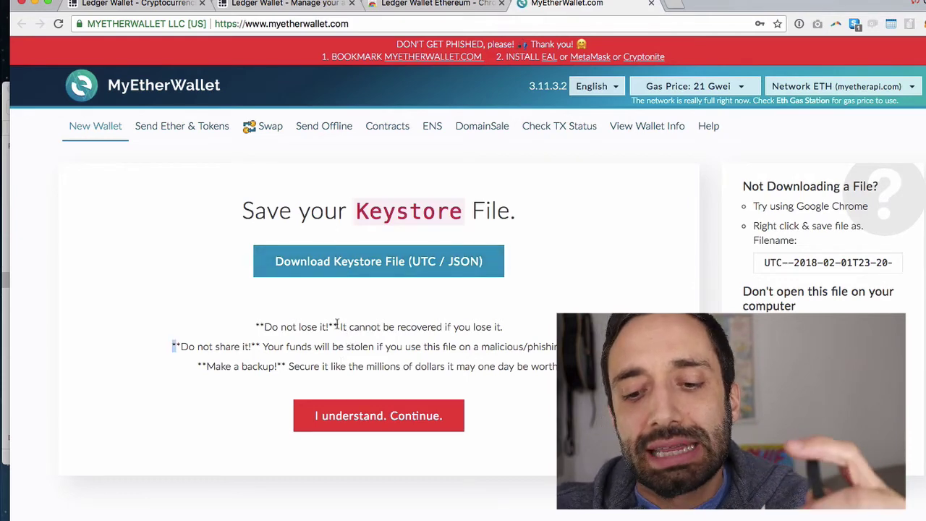
triple_click(336, 326)
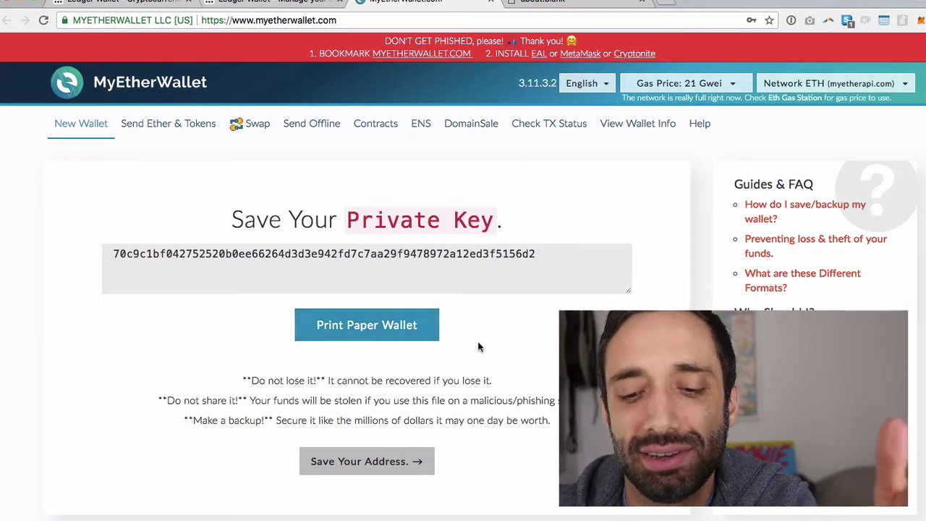
click(386, 463)
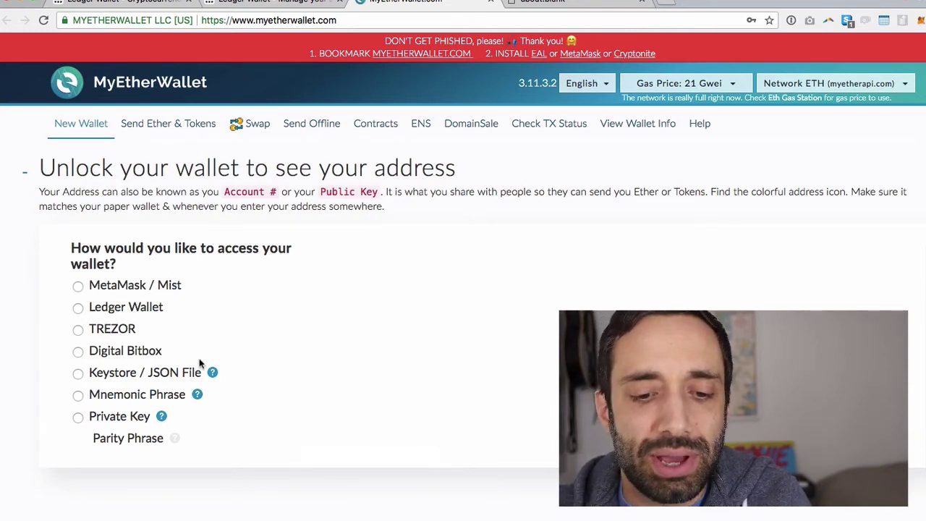
Step: Select Ledger Wallet as the access method and begin connecting the Ledger device
click(140, 310)
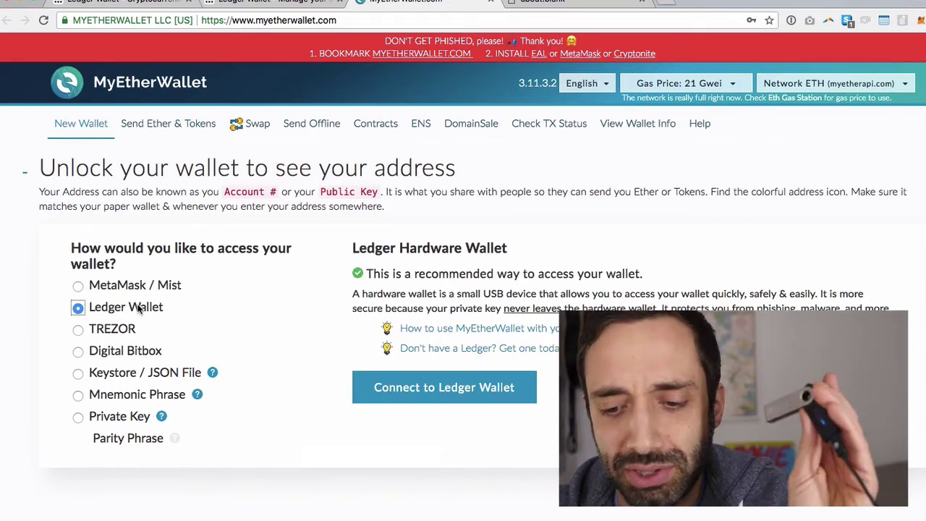
click(424, 400)
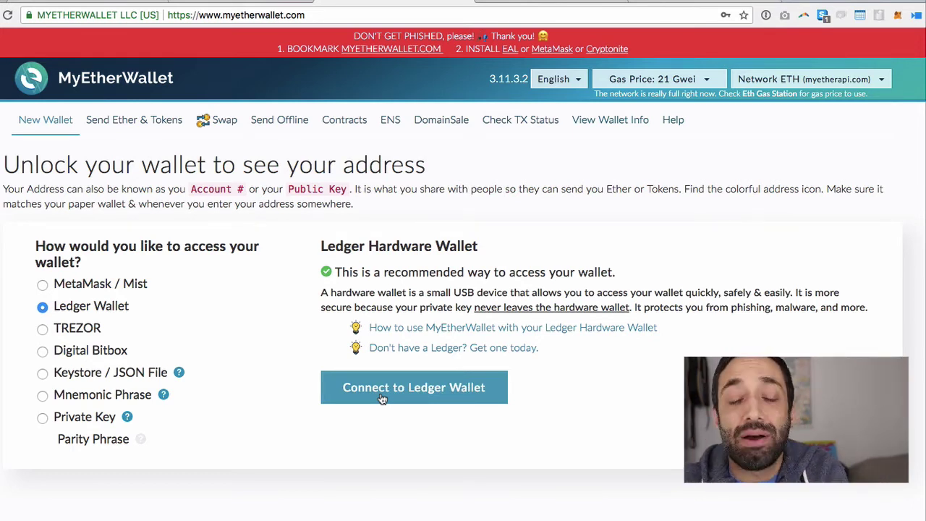
Step: Connect the Ledger to list its m/44'/60'/0' Ledger (ETH) addresses, all at 0 ETH
click(382, 396)
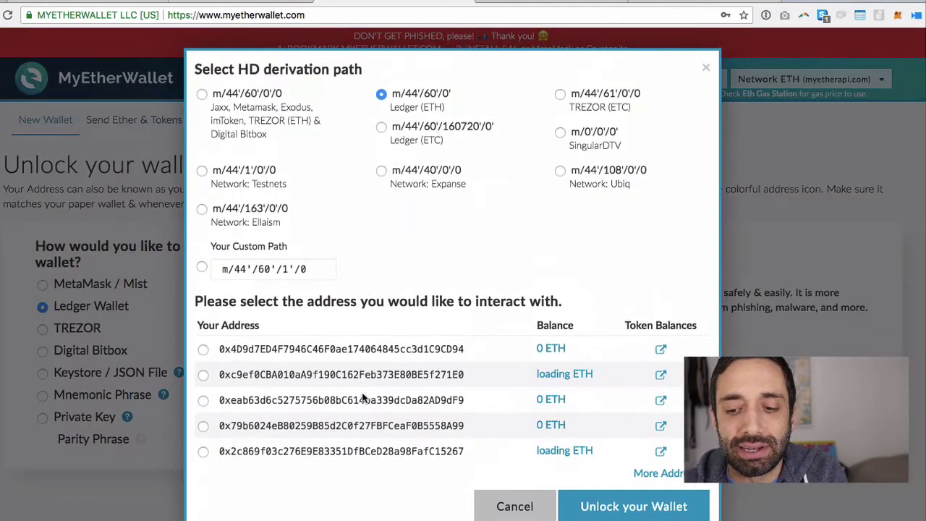